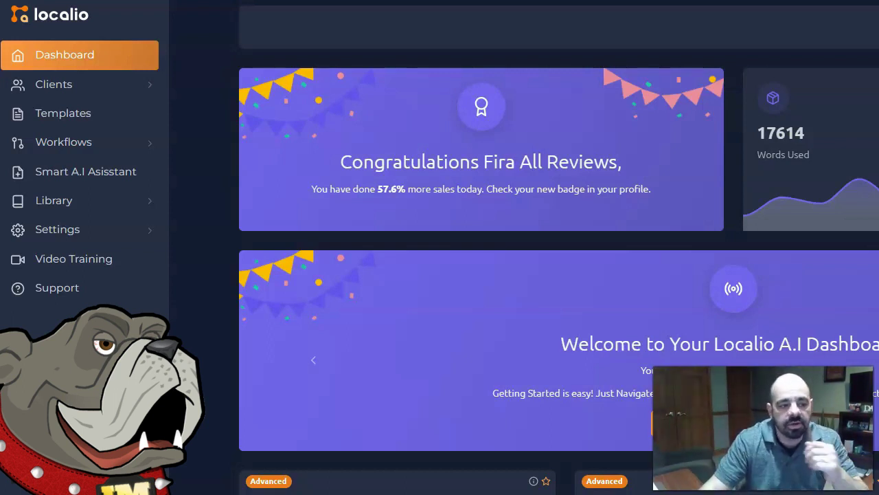
{"action": "left_click", "coordinate": [94, 271]}
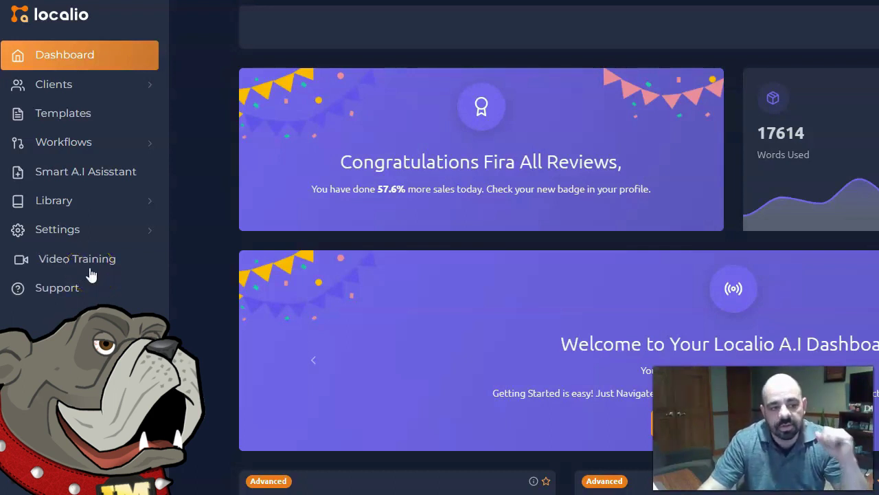
- Open the Video Training library and select the titles of the left and right video cards
{"action": "left_click", "coordinate": [92, 261]}
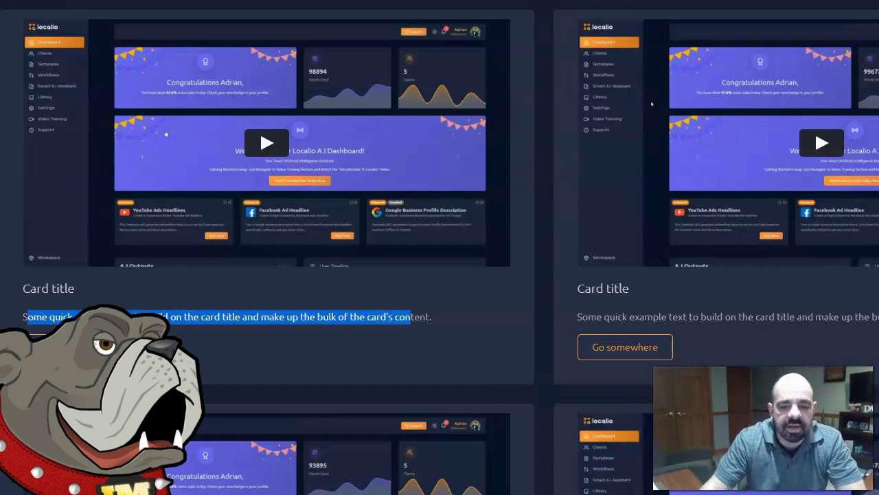
{"action": "left_click", "coordinate": [437, 360]}
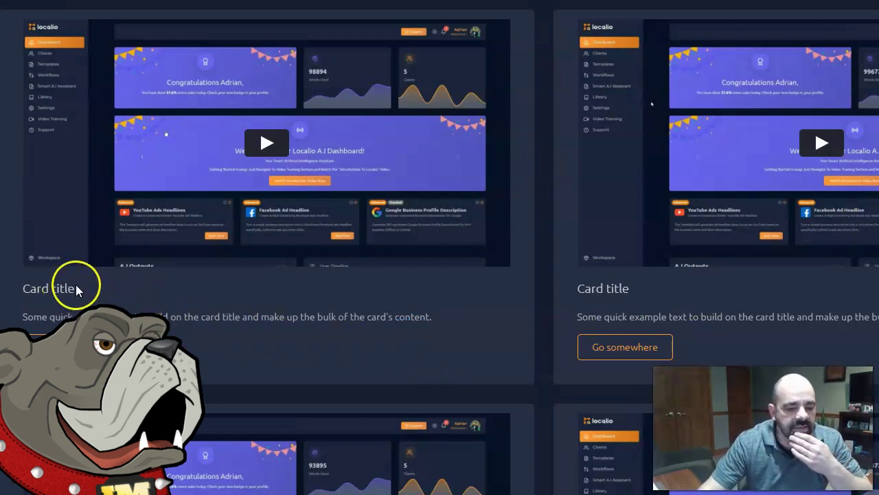
{"action": "left_click_drag", "start_coordinate": [83, 289], "coordinate": [23, 291]}
{"action": "left_click_drag", "start_coordinate": [661, 300], "coordinate": [575, 292]}
- Select the left video card's description line, then deselect it
{"action": "left_click_drag", "start_coordinate": [24, 318], "coordinate": [225, 319]}
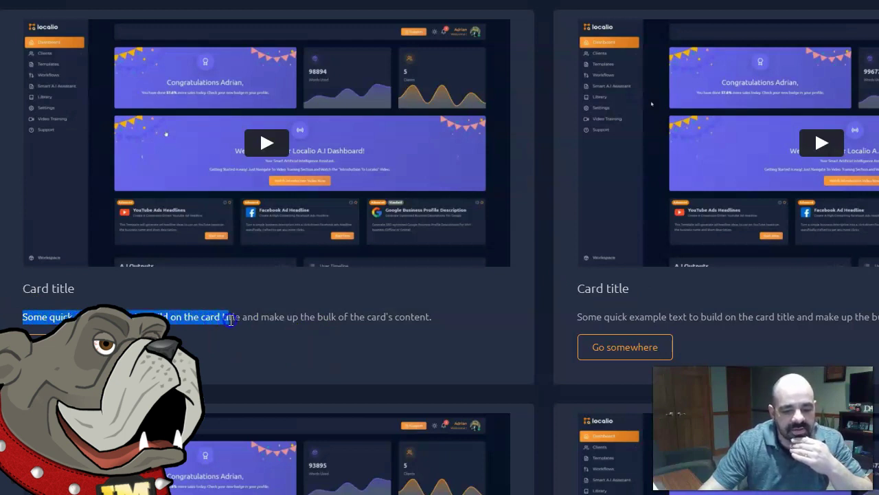
{"action": "left_click_drag", "start_coordinate": [233, 320], "coordinate": [339, 325]}
{"action": "left_click", "coordinate": [433, 334]}
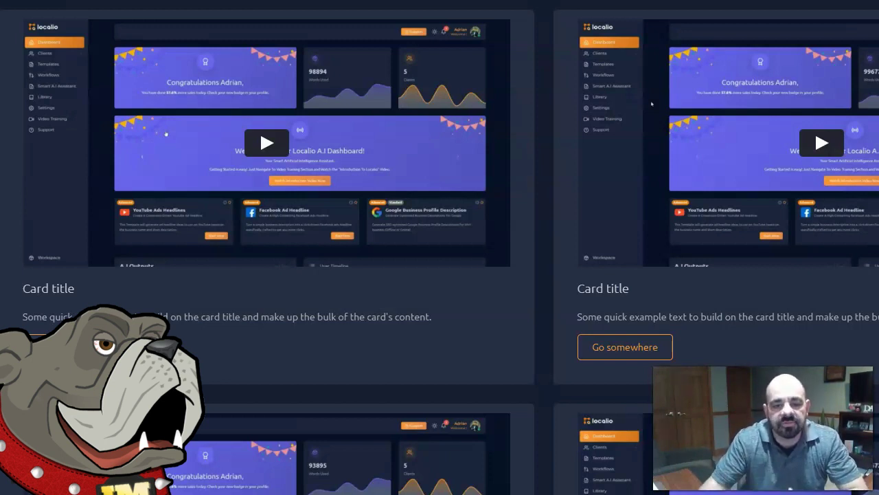
{"action": "left_click", "coordinate": [83, 302]}
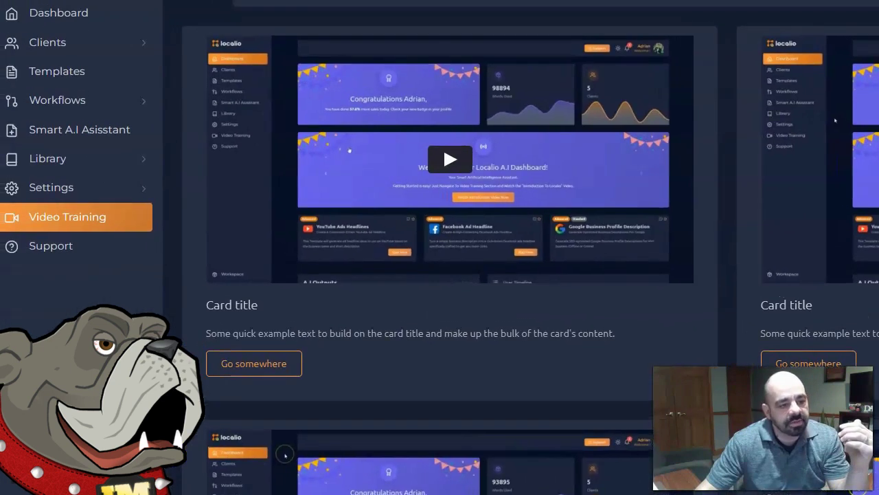
- Open the Templates page listing 164 A.I templates by category, such as Copywriting (27)
{"action": "left_click", "coordinate": [49, 72]}
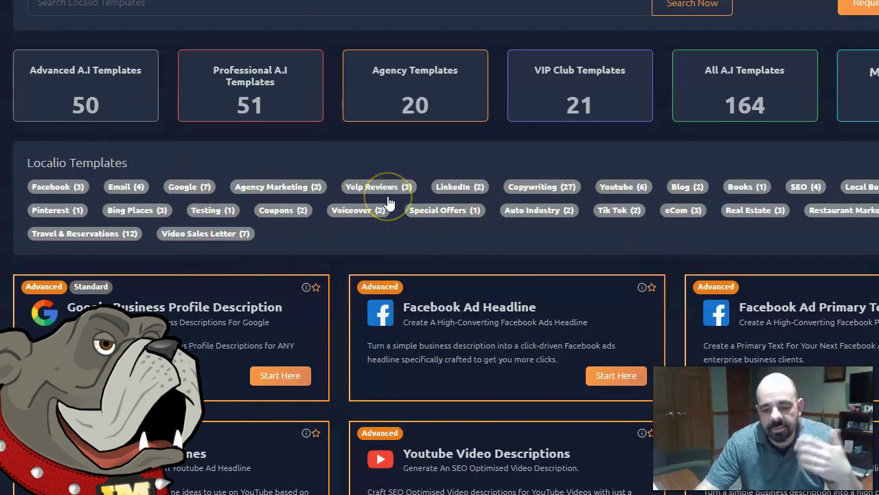
{"action": "scroll", "coordinate": [384, 177], "scroll_direction": "down", "scroll_amount": 2}
{"action": "scroll", "coordinate": [385, 177], "scroll_direction": "up", "scroll_amount": 1}
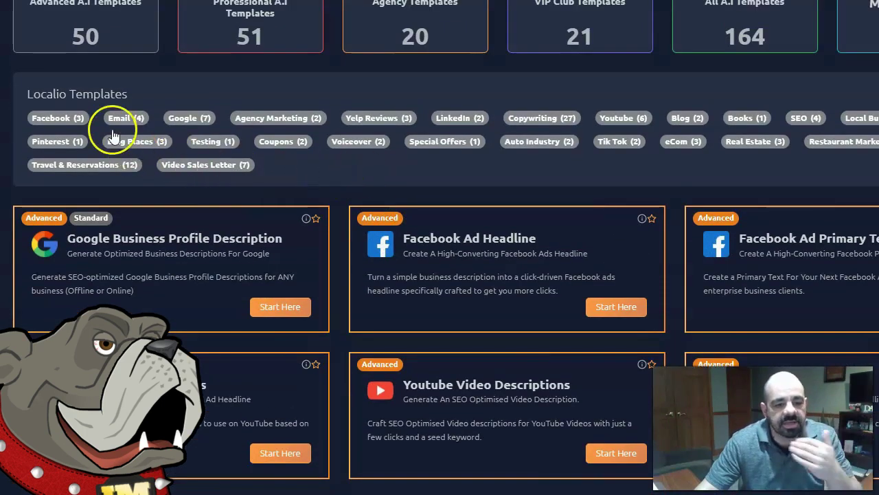
{"action": "left_click", "coordinate": [55, 121]}
{"action": "scroll", "coordinate": [56, 125], "scroll_direction": "up", "scroll_amount": 1}
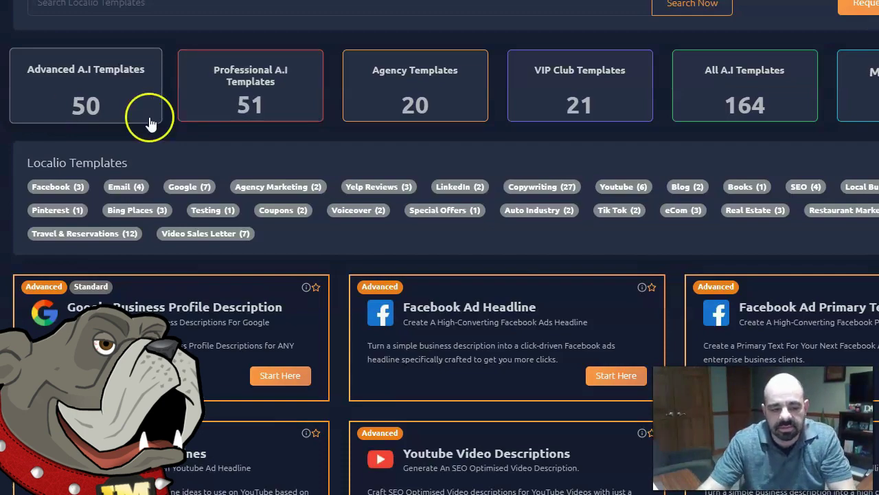
{"action": "scroll", "coordinate": [318, 152], "scroll_direction": "down", "scroll_amount": 5}
{"action": "scroll", "coordinate": [318, 151], "scroll_direction": "up", "scroll_amount": 2}
{"action": "scroll", "coordinate": [318, 152], "scroll_direction": "up", "scroll_amount": 2}
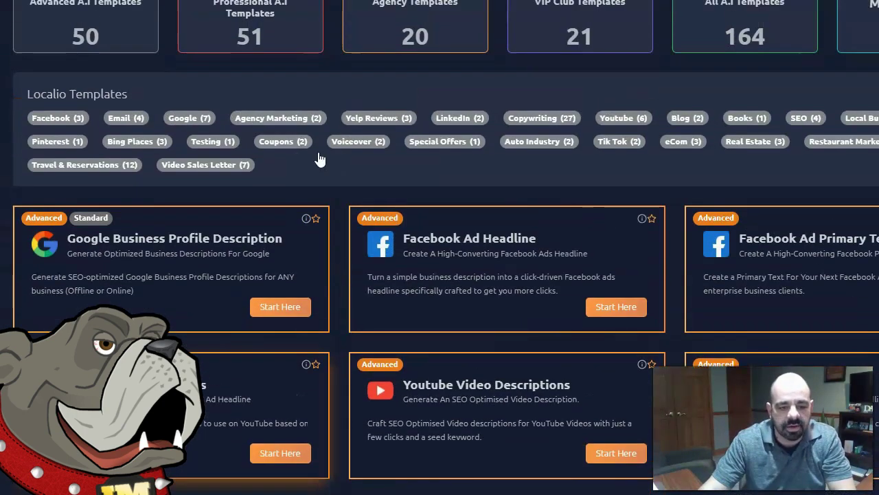
{"action": "left_click", "coordinate": [180, 119]}
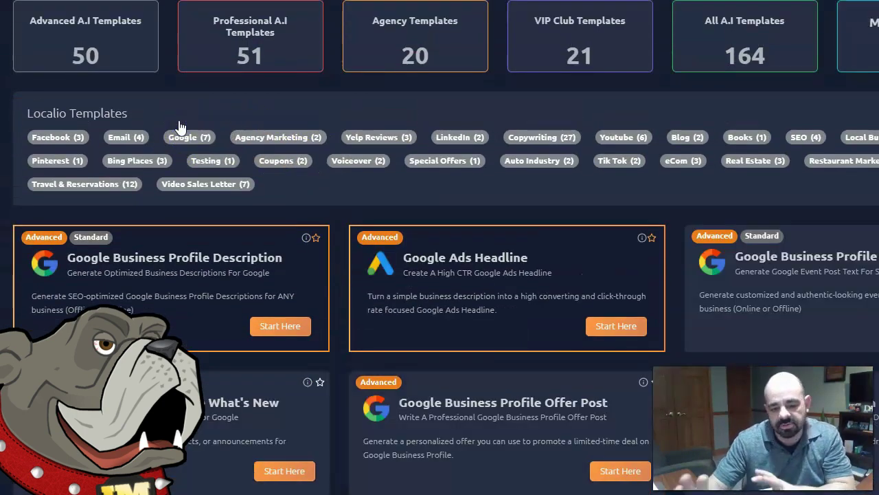
{"action": "left_click", "coordinate": [179, 128]}
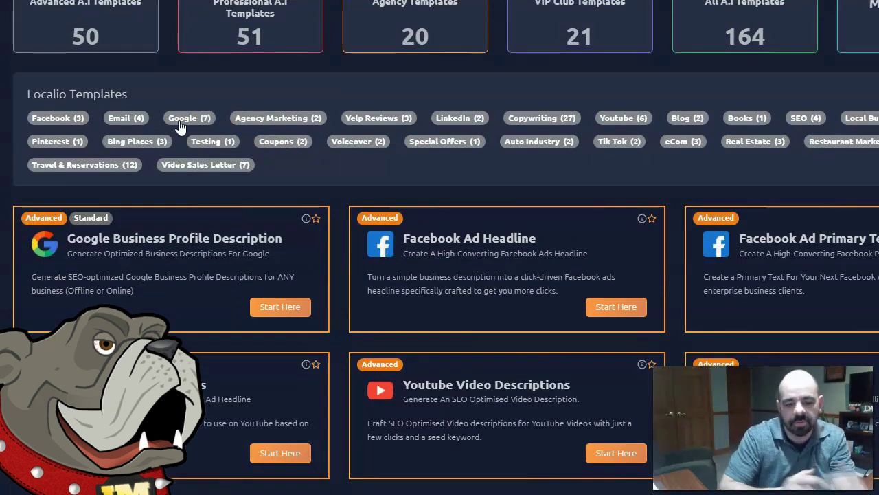
{"action": "left_click", "coordinate": [226, 173]}
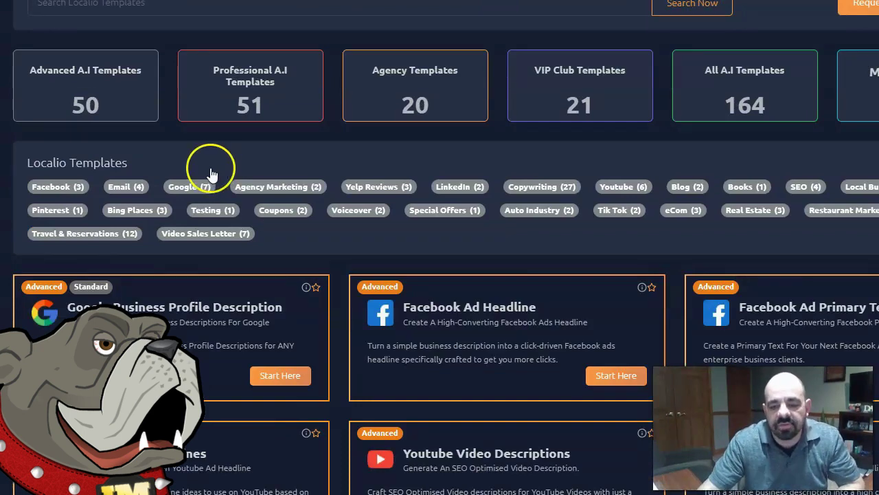
{"action": "left_click", "coordinate": [530, 211]}
{"action": "left_click", "coordinate": [532, 209]}
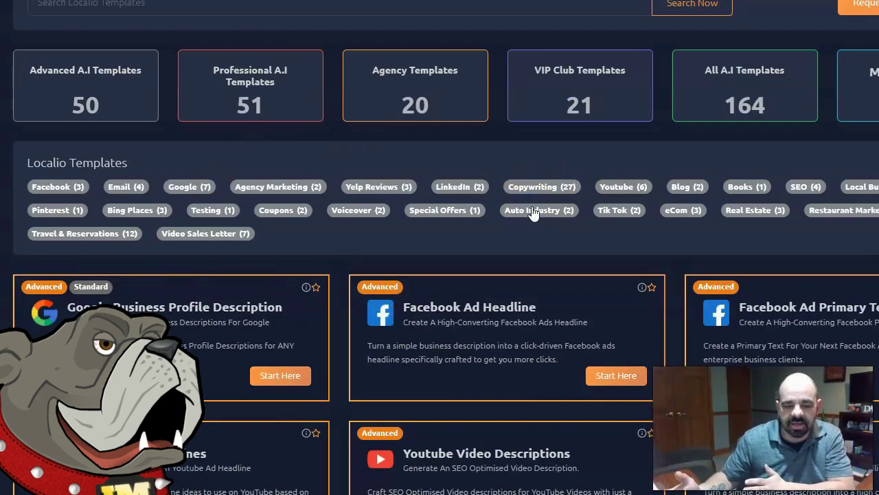
{"action": "scroll", "coordinate": [569, 197], "scroll_direction": "down", "scroll_amount": 7}
{"action": "scroll", "coordinate": [569, 197], "scroll_direction": "down", "scroll_amount": 3}
{"action": "scroll", "coordinate": [570, 197], "scroll_direction": "up", "scroll_amount": 8}
- Scroll to the Facebook Ad Headline card and start that template
{"action": "scroll", "coordinate": [570, 197], "scroll_direction": "up", "scroll_amount": 3}
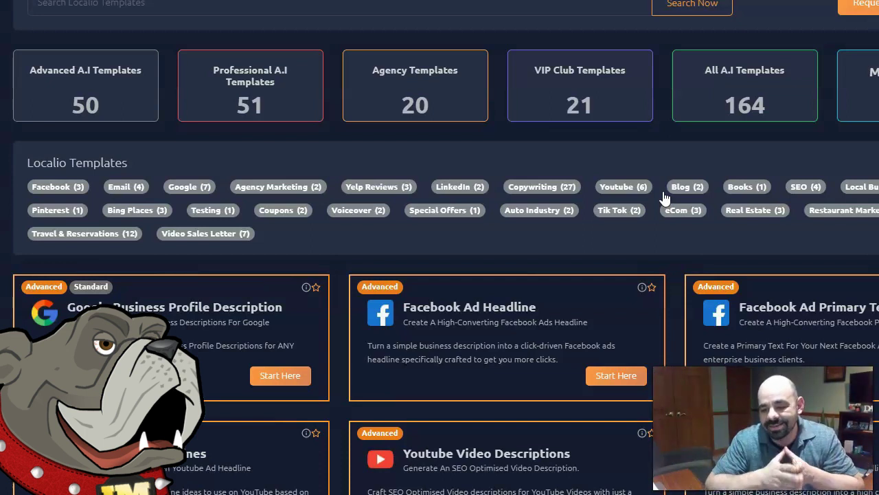
{"action": "left_click", "coordinate": [676, 210]}
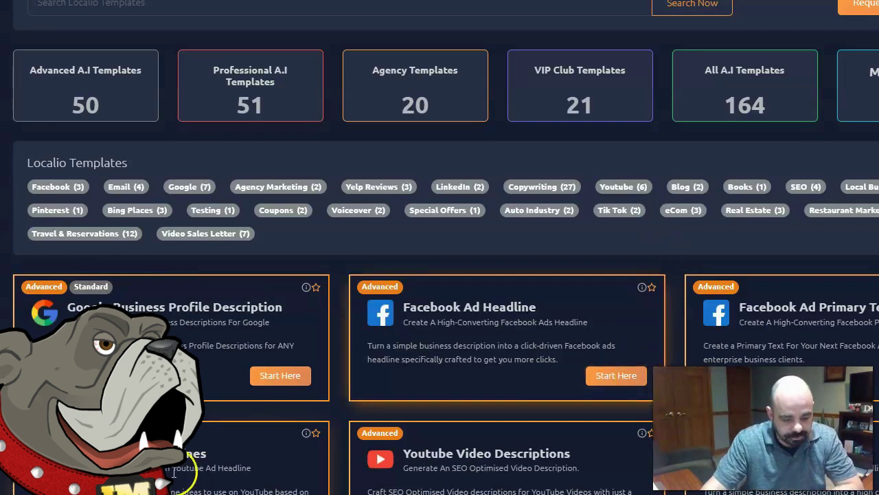
{"action": "scroll", "coordinate": [371, 274], "scroll_direction": "down", "scroll_amount": 2}
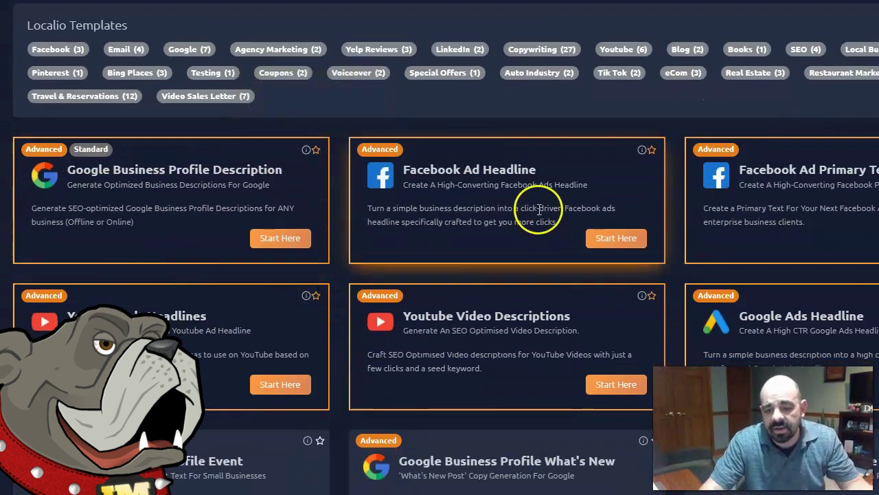
{"action": "scroll", "coordinate": [533, 195], "scroll_direction": "down", "scroll_amount": 1}
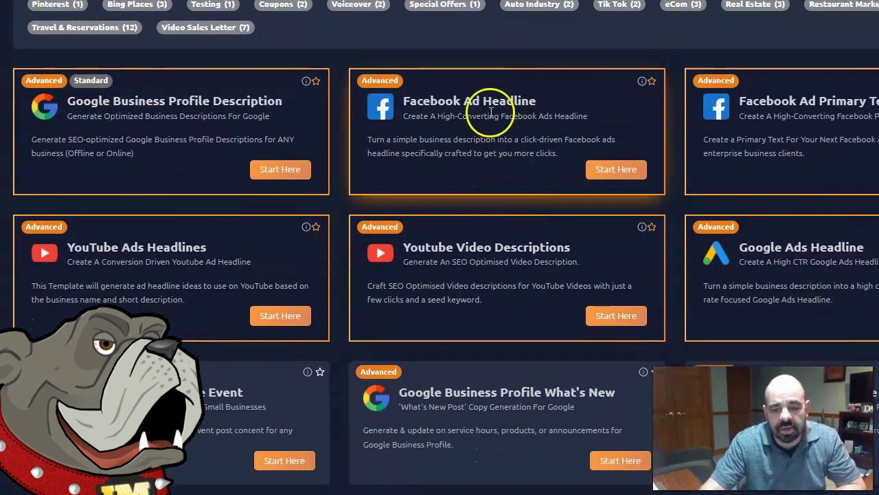
{"action": "left_click", "coordinate": [602, 172]}
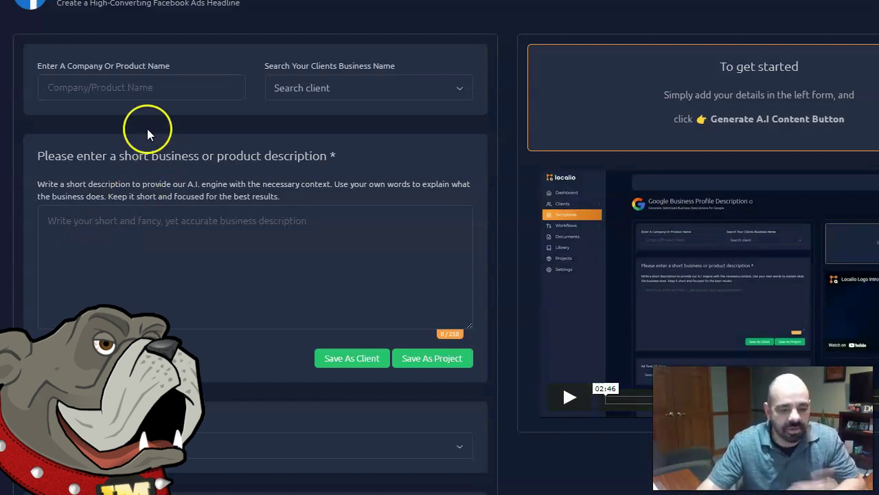
- Set the company name to Blue Harp and the description to 'Blue Harp is a candle company'
{"action": "left_click", "coordinate": [114, 87]}
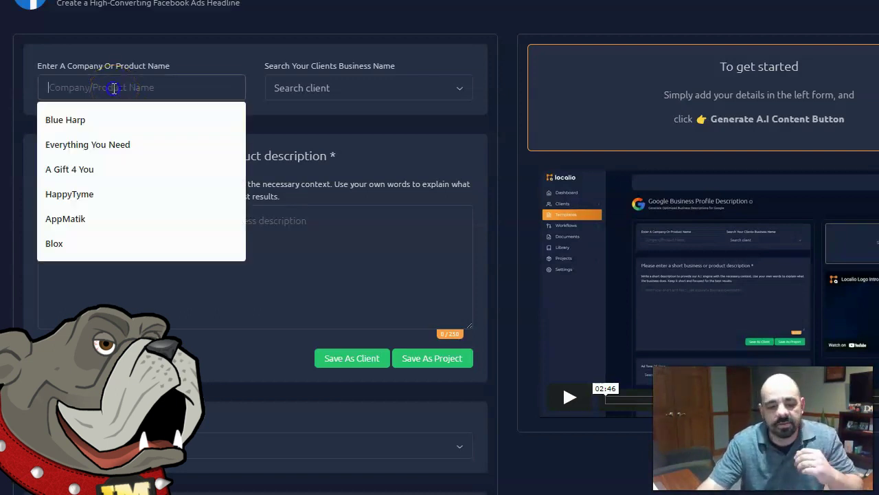
{"action": "left_click", "coordinate": [88, 121]}
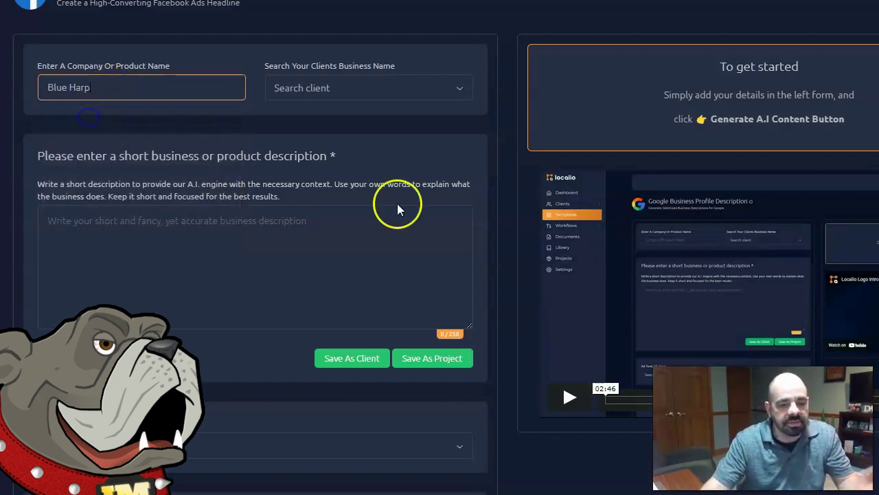
{"action": "left_click", "coordinate": [324, 222]}
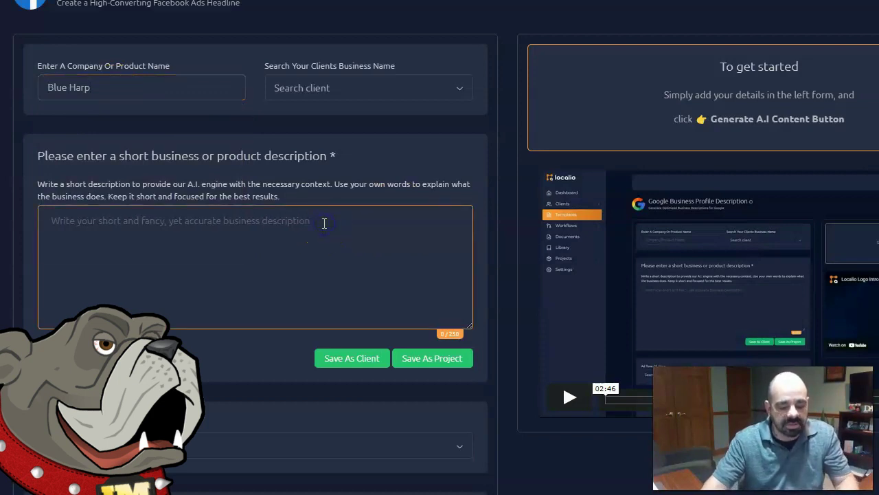
{"action": "type", "text": "Blue Ha"}
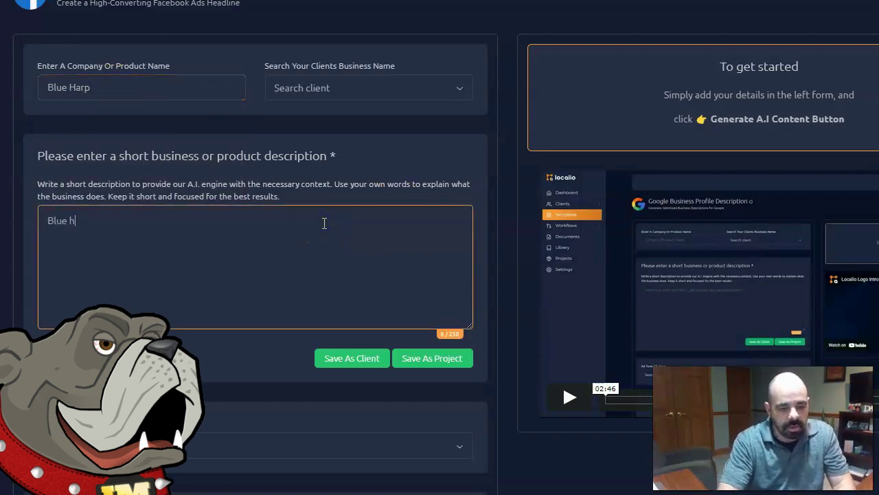
{"action": "type", "text": "rp is a can"}
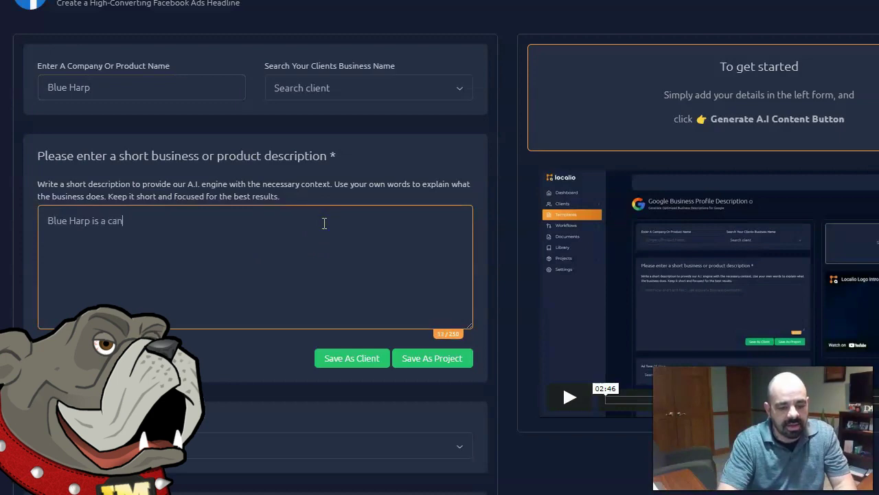
{"action": "type", "text": "dle company"}
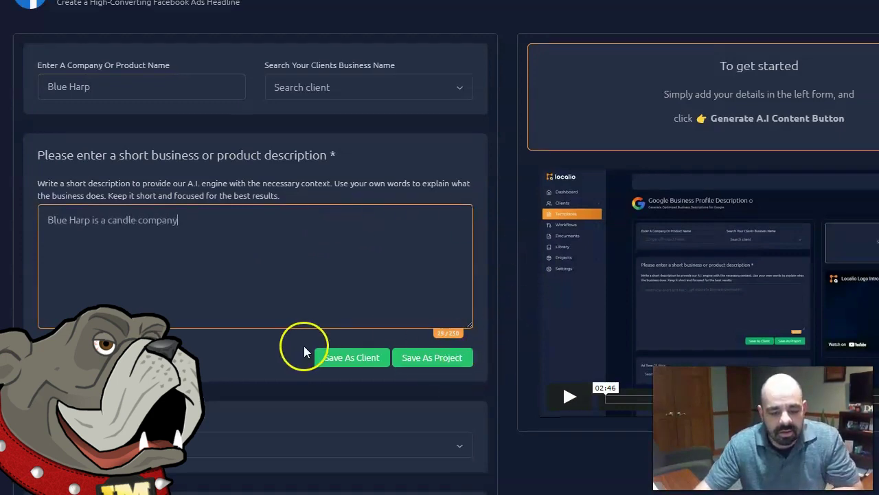
{"action": "scroll", "coordinate": [302, 347], "scroll_direction": "down", "scroll_amount": 3}
- Generate the Facebook ad headlines and scroll up to the three results
{"action": "left_click", "coordinate": [310, 484]}
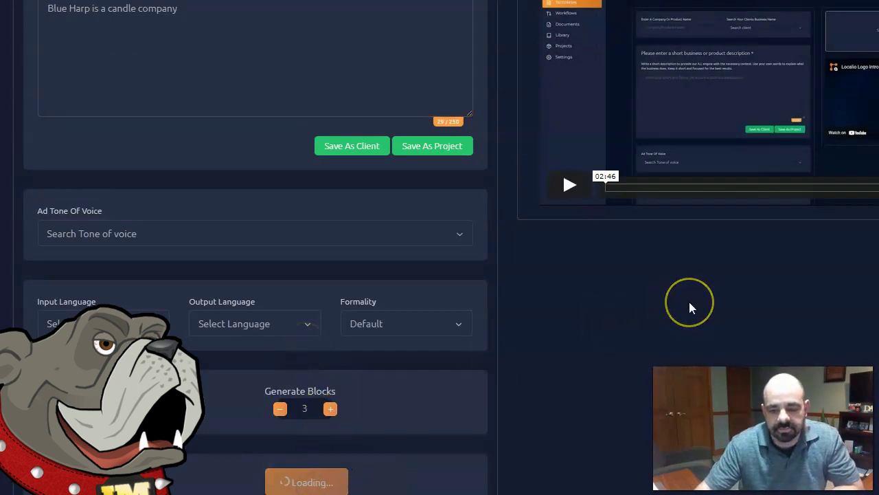
{"action": "scroll", "coordinate": [689, 301], "scroll_direction": "up", "scroll_amount": 3}
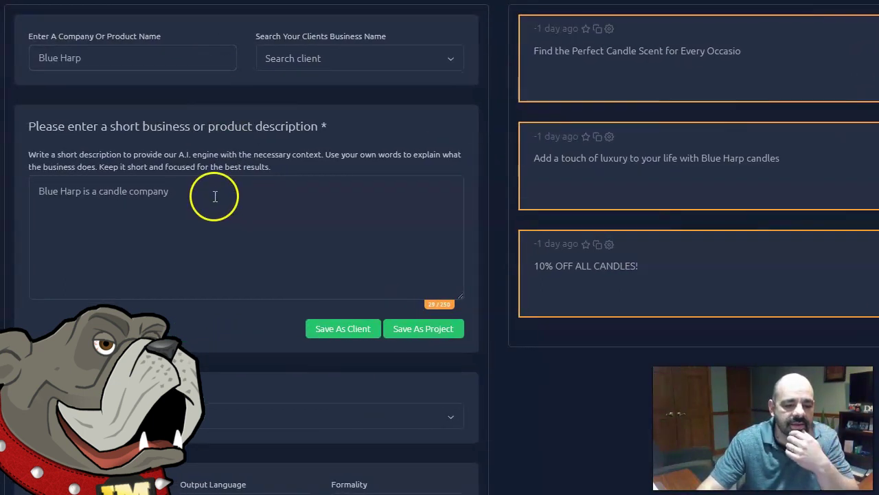
- Append ', that specizes in hand made soy candles and all natural goats mile soap.' to the description
{"action": "left_click", "coordinate": [210, 191]}
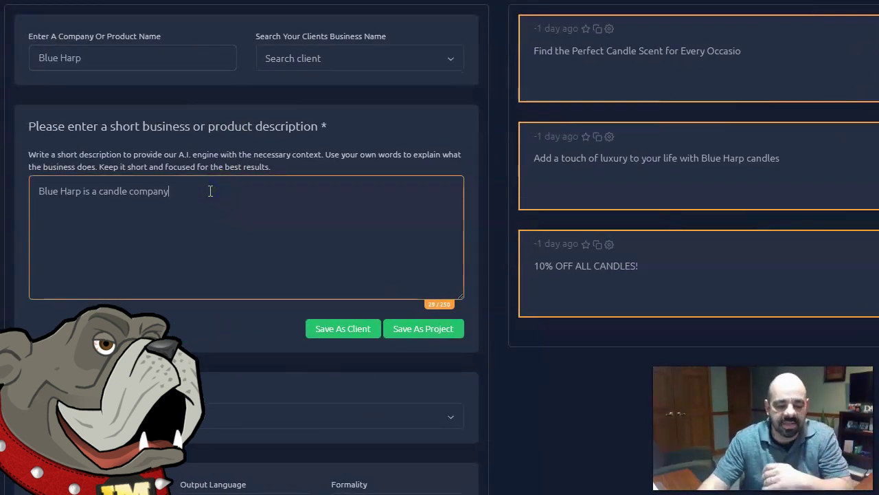
{"action": "type", "text": ", that spe"}
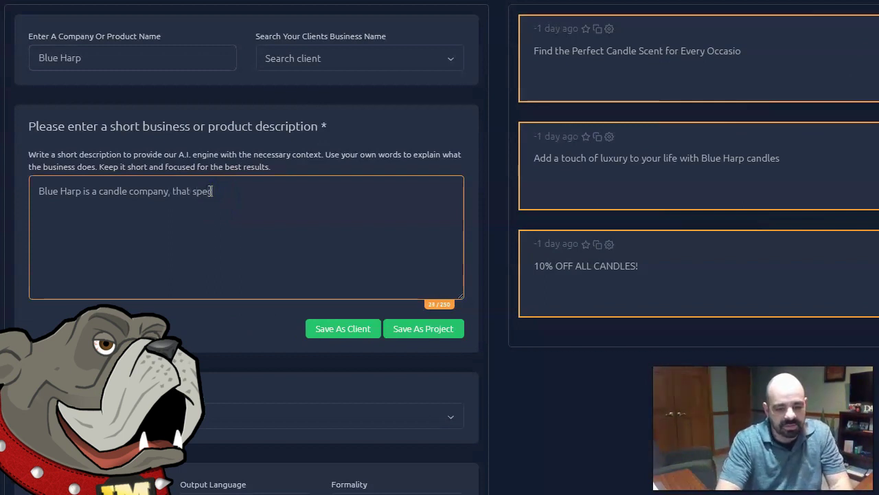
{"action": "type", "text": "ciel"}
{"action": "type", "text": "zes "}
{"action": "type", "text": "in hand ma"}
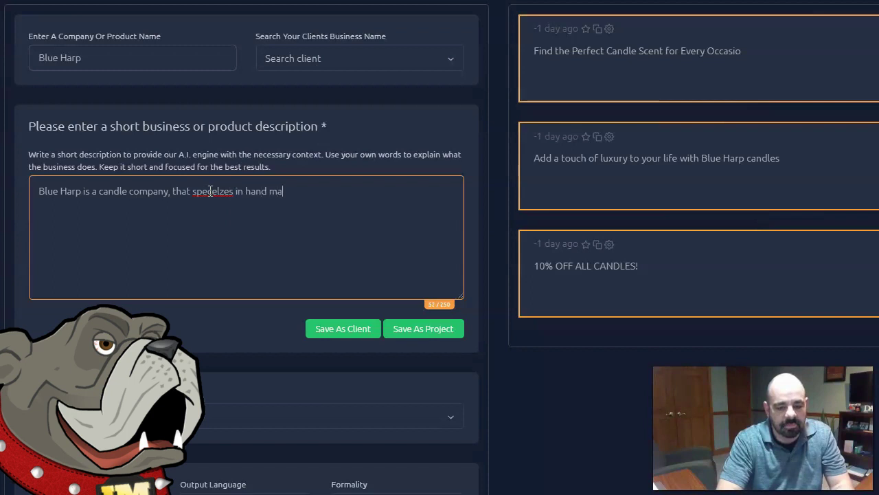
{"action": "type", "text": "de soy can"}
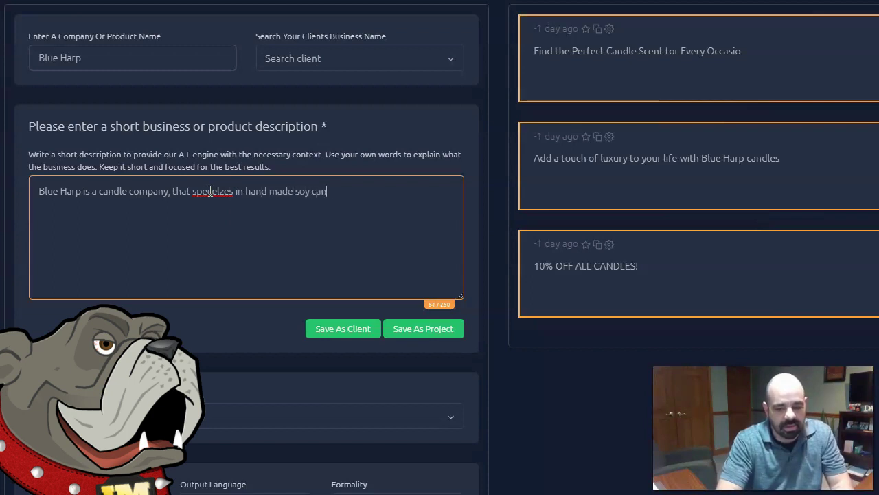
{"action": "type", "text": "dles and "}
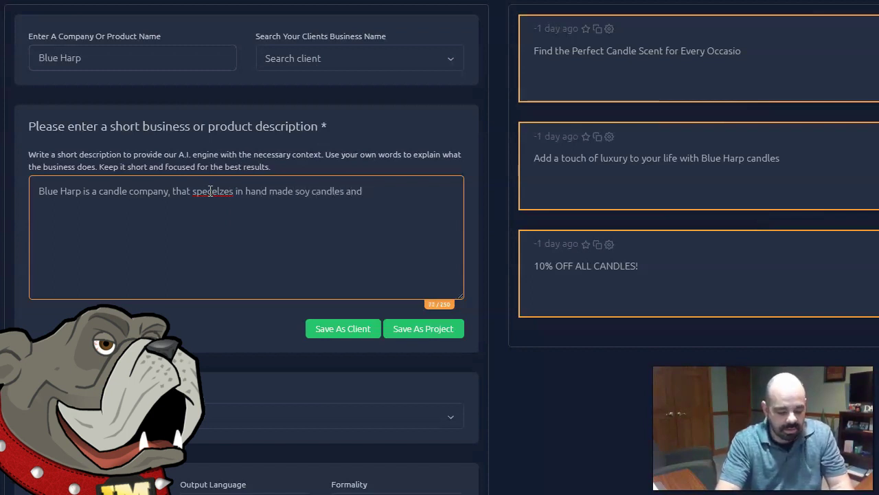
{"action": "type", "text": "all natural g"}
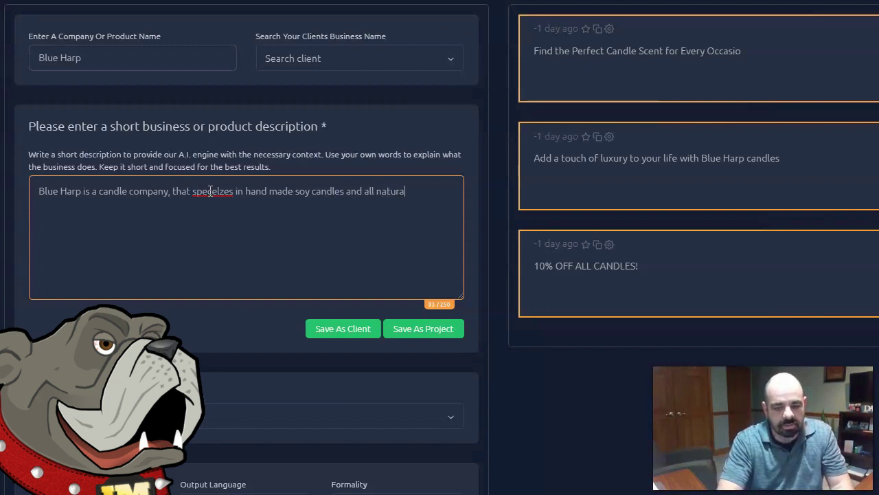
{"action": "type", "text": "oats mi"}
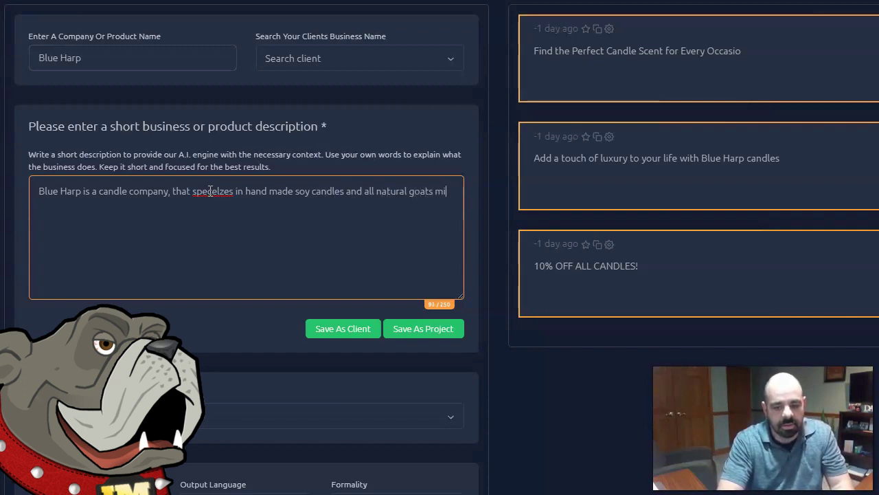
{"action": "type", "text": "le soap."}
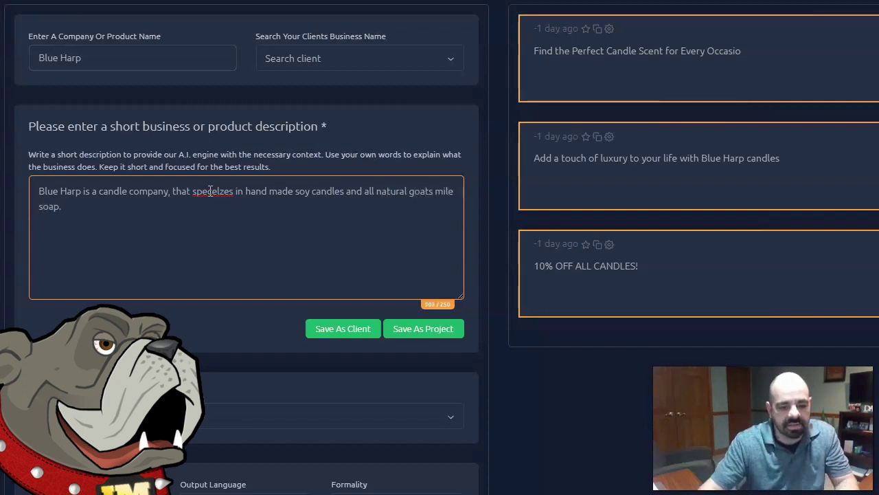
- Correct the misspelled word in the description to 'specializes'
{"action": "right_click", "coordinate": [215, 192]}
{"action": "left_click", "coordinate": [234, 204]}
{"action": "scroll", "coordinate": [275, 274], "scroll_direction": "down", "scroll_amount": 3}
- Generate a new batch of Facebook ad headlines and scroll through them
{"action": "left_click", "coordinate": [306, 458]}
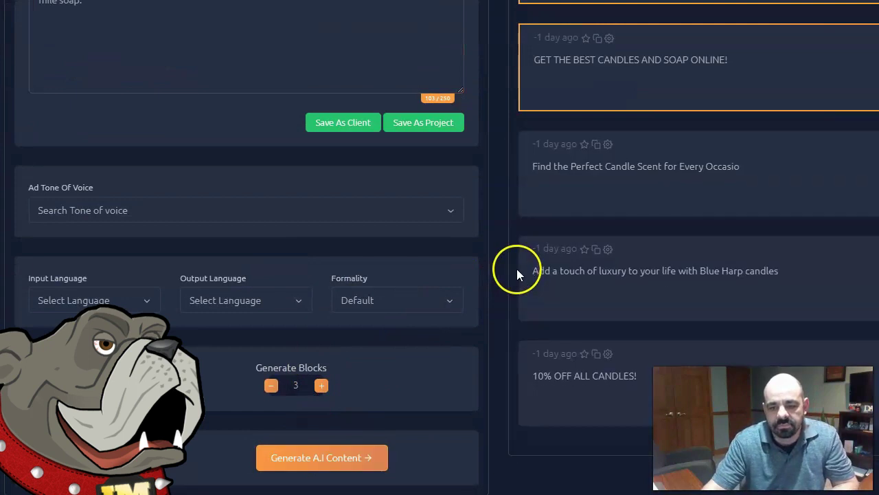
{"action": "scroll", "coordinate": [526, 263], "scroll_direction": "up", "scroll_amount": 3}
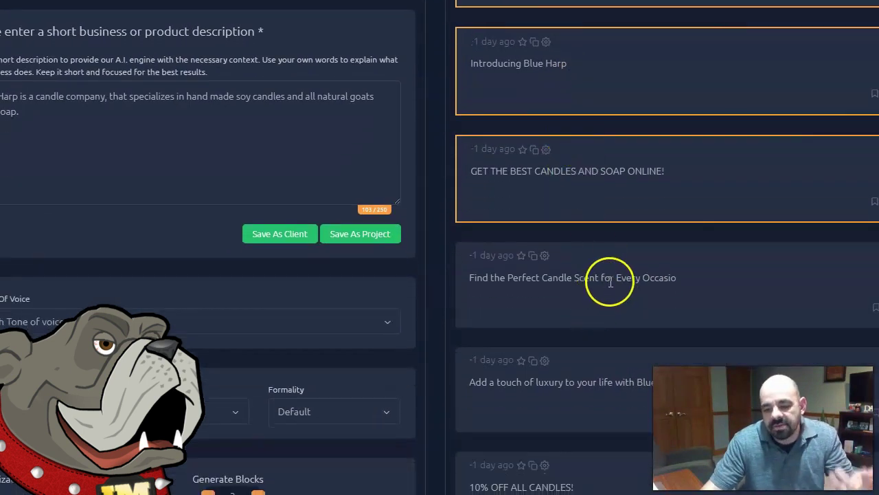
{"action": "scroll", "coordinate": [614, 277], "scroll_direction": "down", "scroll_amount": 2}
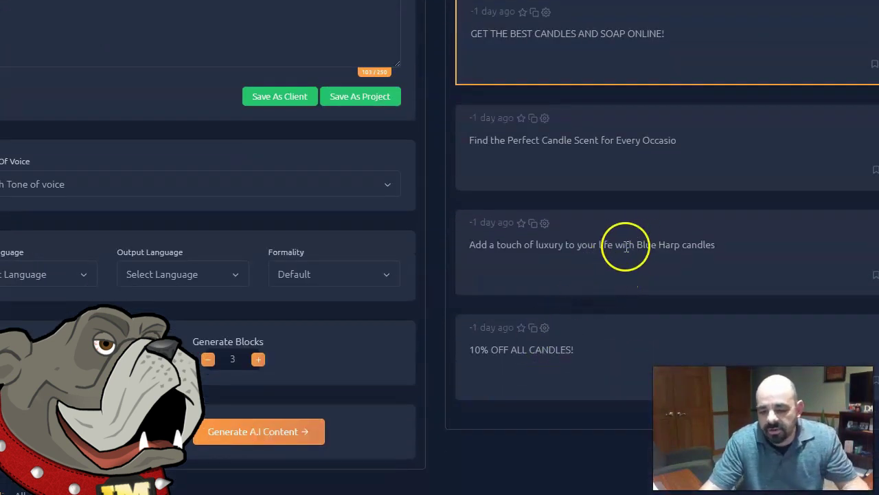
{"action": "scroll", "coordinate": [570, 232], "scroll_direction": "up", "scroll_amount": 3}
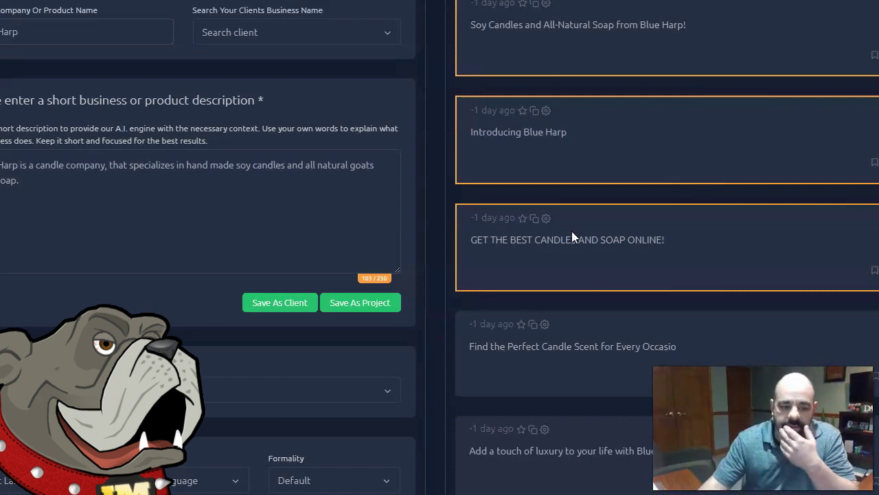
- Select and copy the entire Blue Harp business description
{"action": "left_click_drag", "start_coordinate": [59, 182], "coordinate": [1, 164]}
{"action": "right_click", "coordinate": [3, 174]}
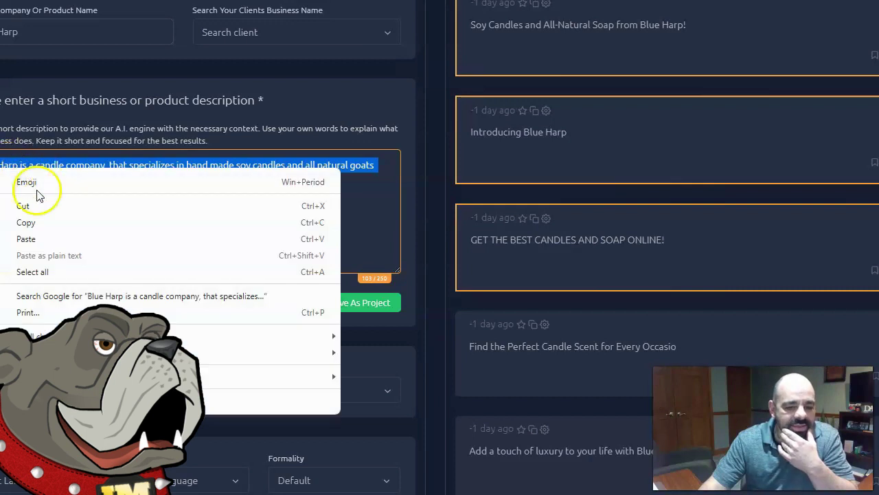
{"action": "left_click", "coordinate": [33, 224]}
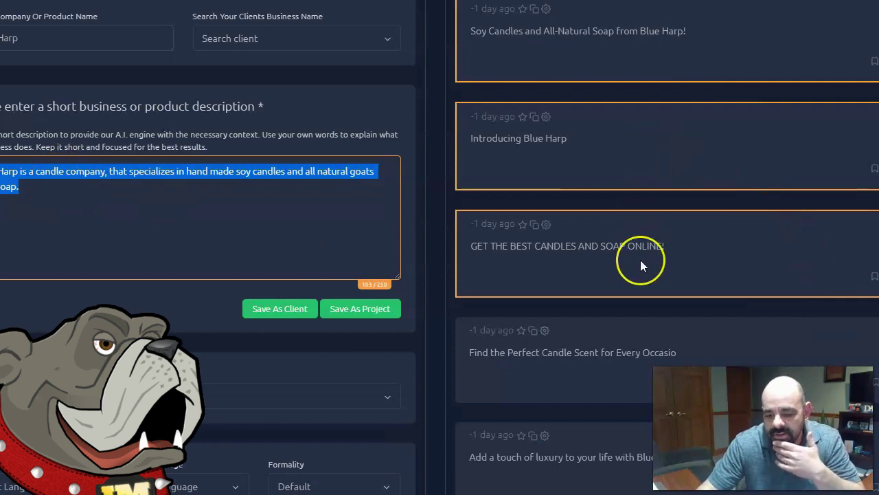
{"action": "scroll", "coordinate": [640, 259], "scroll_direction": "down", "scroll_amount": 3}
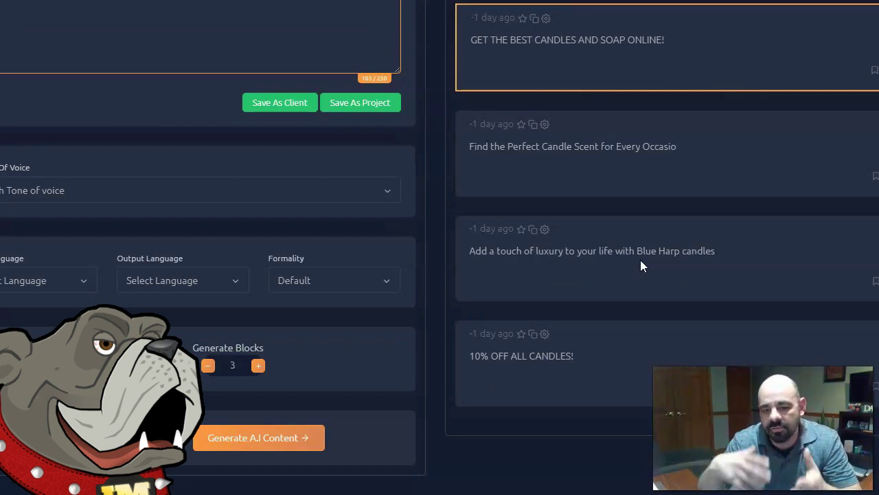
{"action": "scroll", "coordinate": [472, 251], "scroll_direction": "up", "scroll_amount": 3}
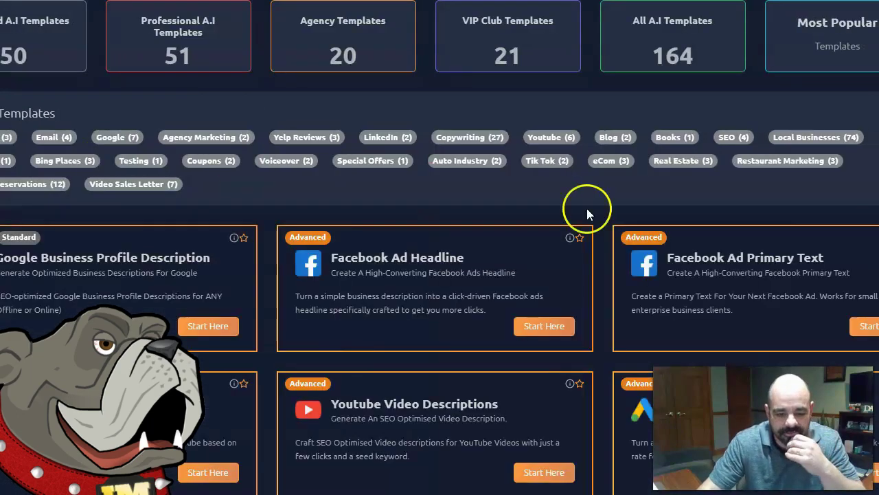
- Open the Yelp Business Description template from the library
{"action": "scroll", "coordinate": [585, 211], "scroll_direction": "down", "scroll_amount": 3}
{"action": "scroll", "coordinate": [586, 211], "scroll_direction": "up", "scroll_amount": 3}
{"action": "scroll", "coordinate": [586, 211], "scroll_direction": "down", "scroll_amount": 5}
{"action": "scroll", "coordinate": [585, 210], "scroll_direction": "down", "scroll_amount": 2}
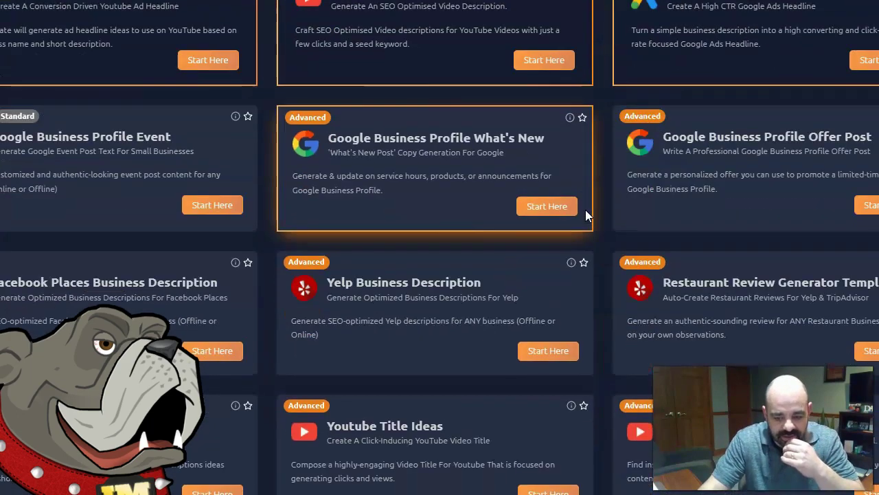
{"action": "left_click", "coordinate": [445, 215]}
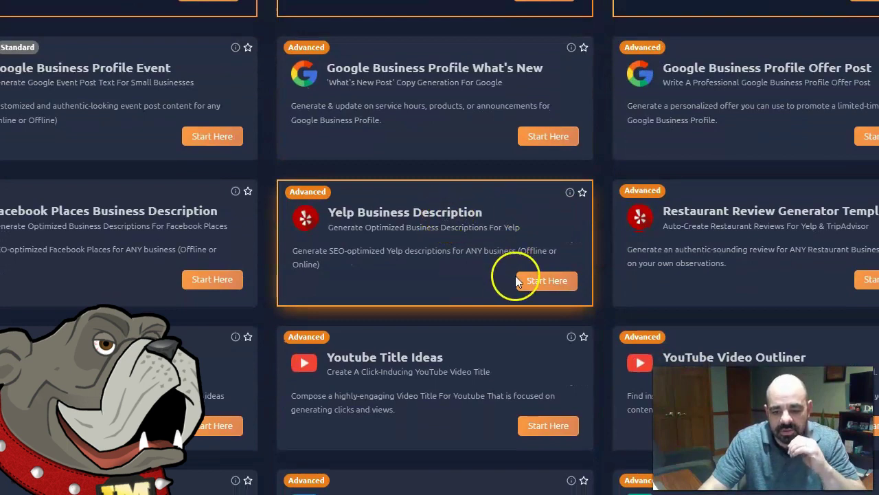
{"action": "left_click", "coordinate": [546, 281]}
- Enter Blue Harp, paste the copied description, and generate the AI copy
{"action": "left_click", "coordinate": [87, 37]}
{"action": "left_click", "coordinate": [26, 72]}
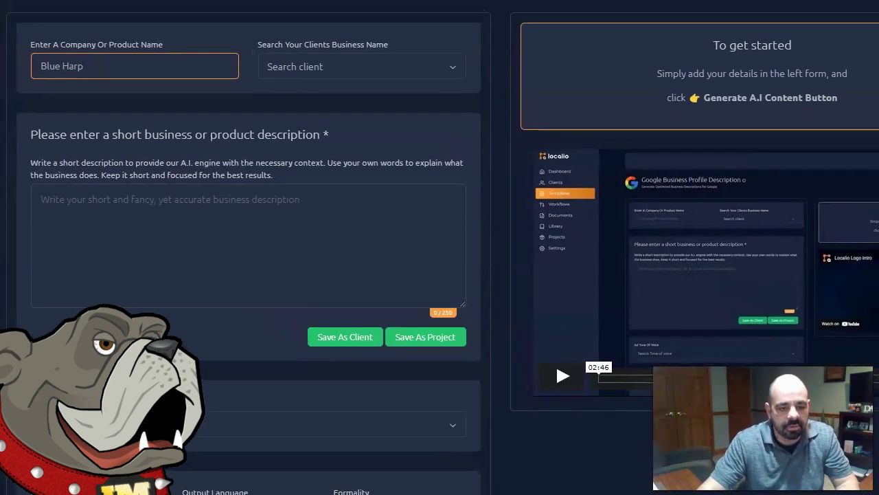
{"action": "left_click", "coordinate": [23, 188]}
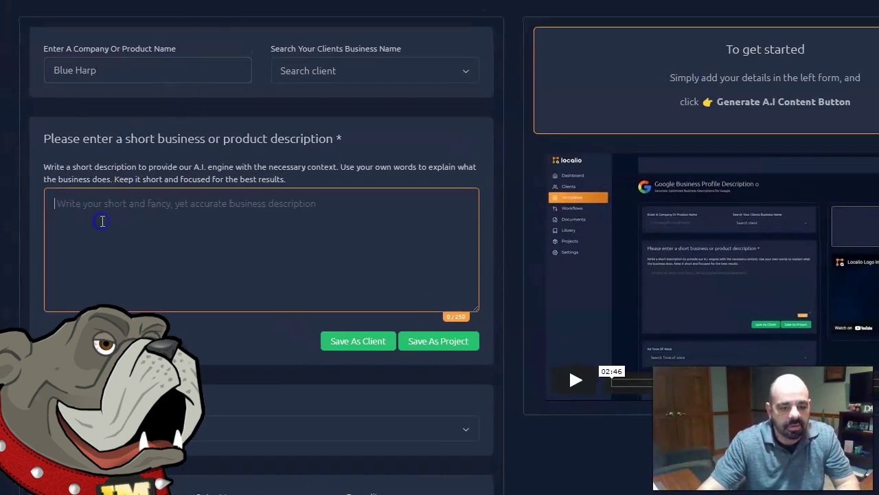
{"action": "key", "text": "ctrl+v"}
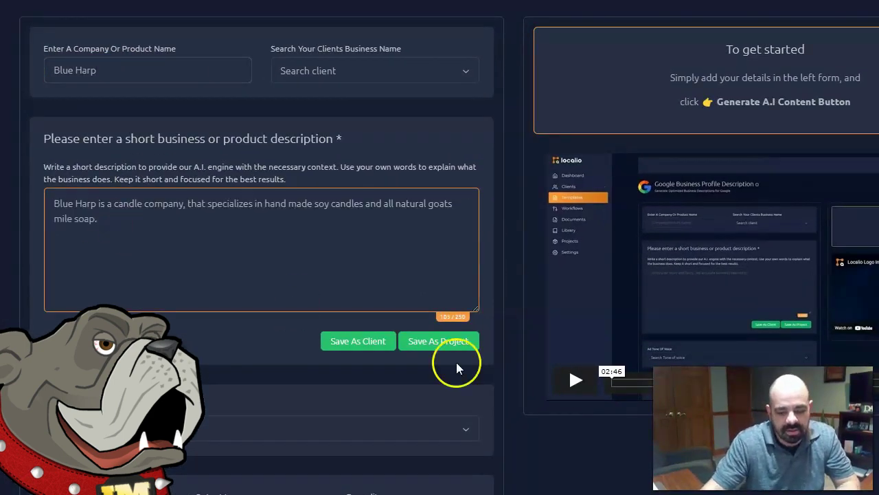
{"action": "scroll", "coordinate": [515, 380], "scroll_direction": "down", "scroll_amount": 3}
{"action": "left_click", "coordinate": [332, 466]}
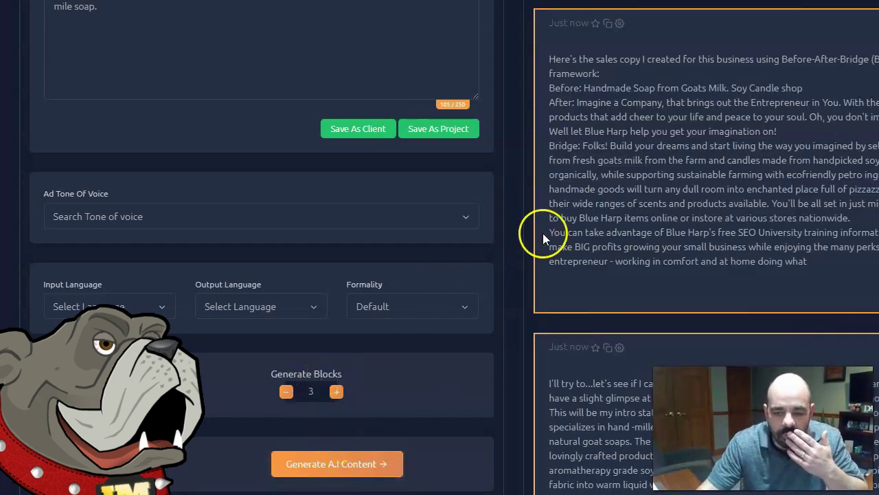
{"action": "scroll", "coordinate": [527, 234], "scroll_direction": "down", "scroll_amount": 2}
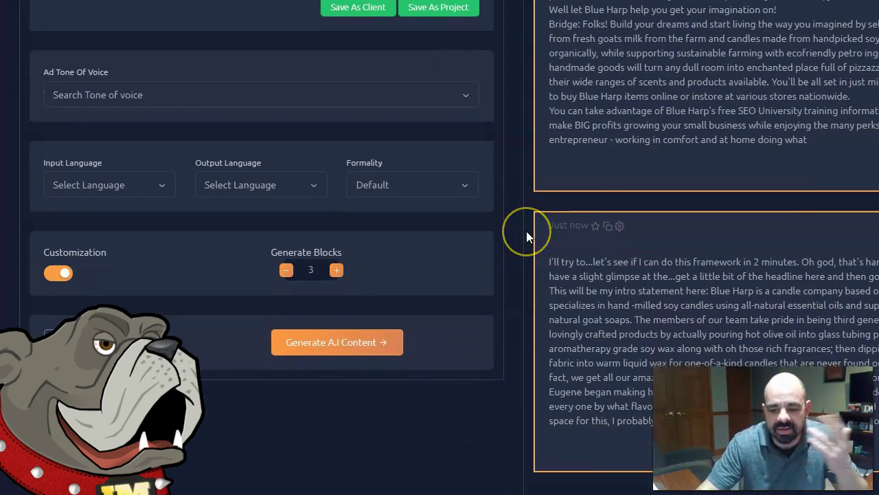
{"action": "scroll", "coordinate": [526, 231], "scroll_direction": "up", "scroll_amount": 3}
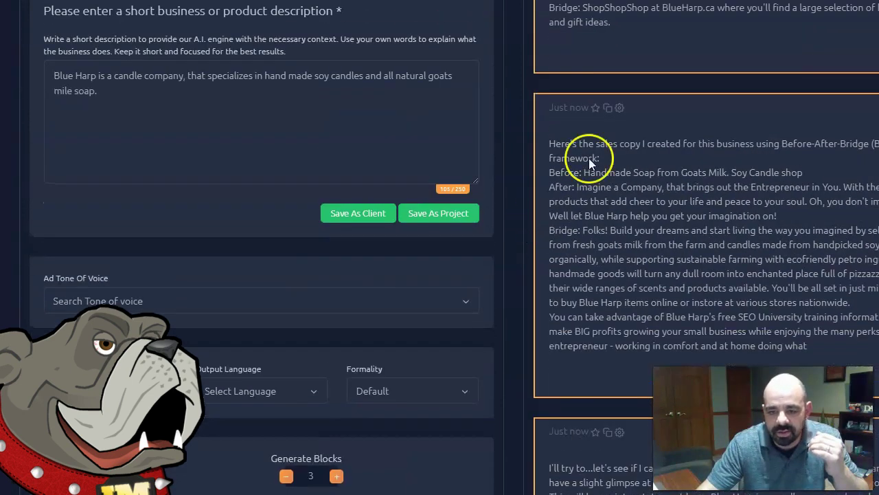
{"action": "scroll", "coordinate": [632, 89], "scroll_direction": "up", "scroll_amount": 2}
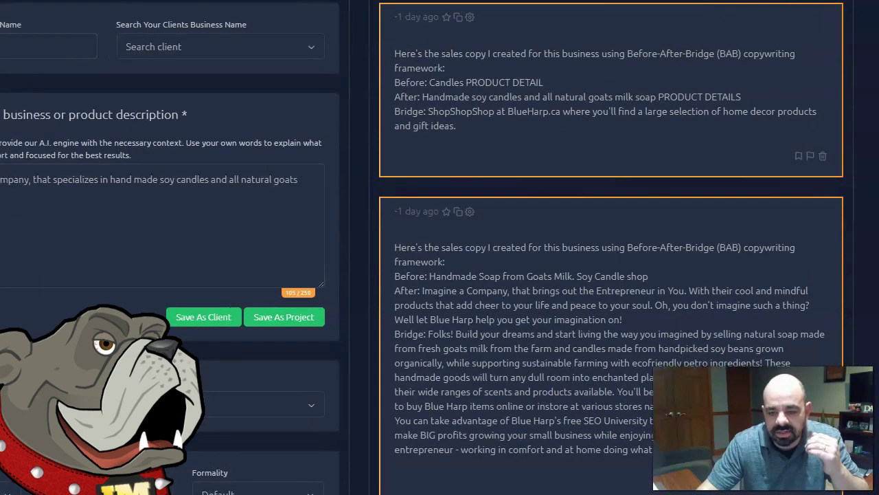
{"action": "scroll", "coordinate": [551, 86], "scroll_direction": "down", "scroll_amount": 5}
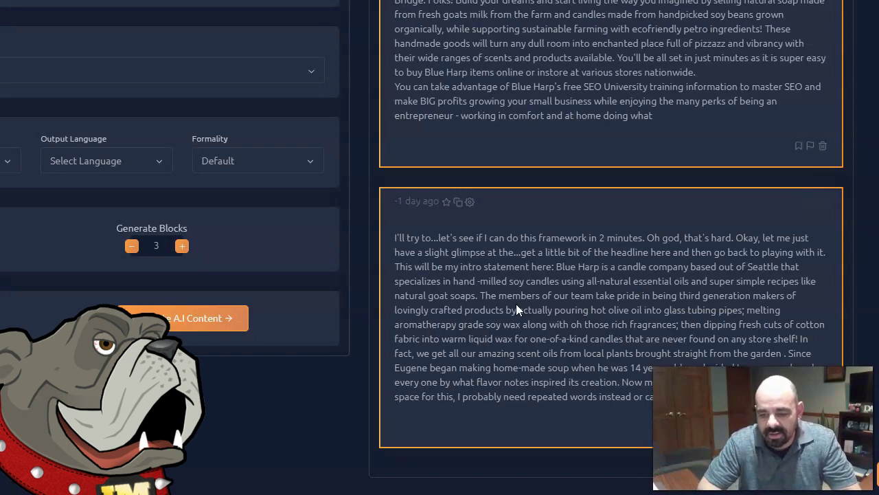
{"action": "scroll", "coordinate": [515, 304], "scroll_direction": "up", "scroll_amount": 2}
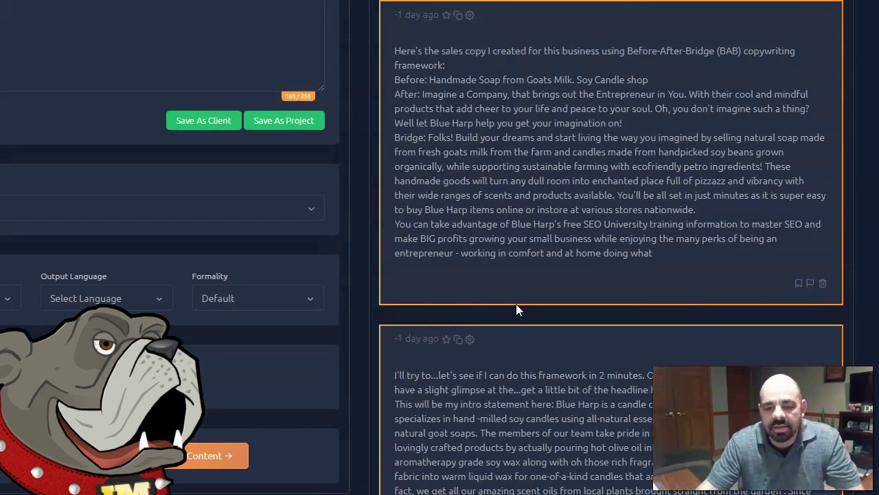
- Scroll through the generated Blue Harp copy results
{"action": "scroll", "coordinate": [515, 303], "scroll_direction": "up", "scroll_amount": 1}
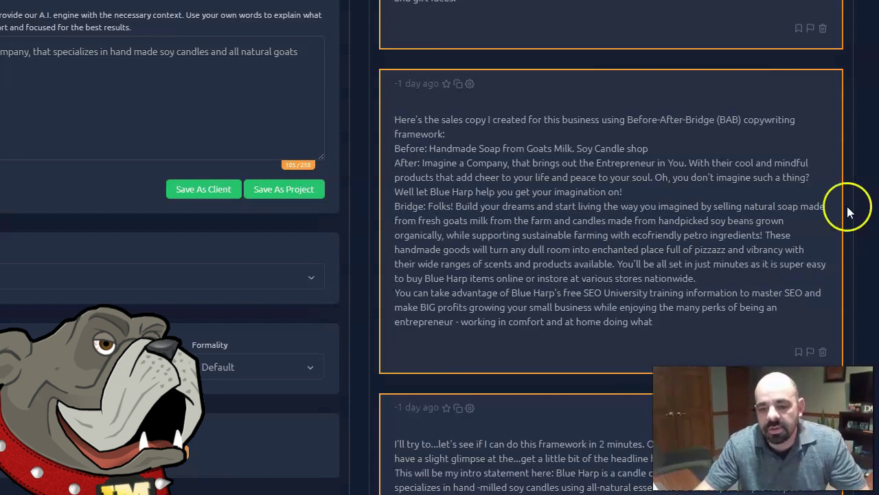
{"action": "scroll", "coordinate": [736, 211], "scroll_direction": "up", "scroll_amount": 2}
{"action": "scroll", "coordinate": [739, 206], "scroll_direction": "down", "scroll_amount": 3}
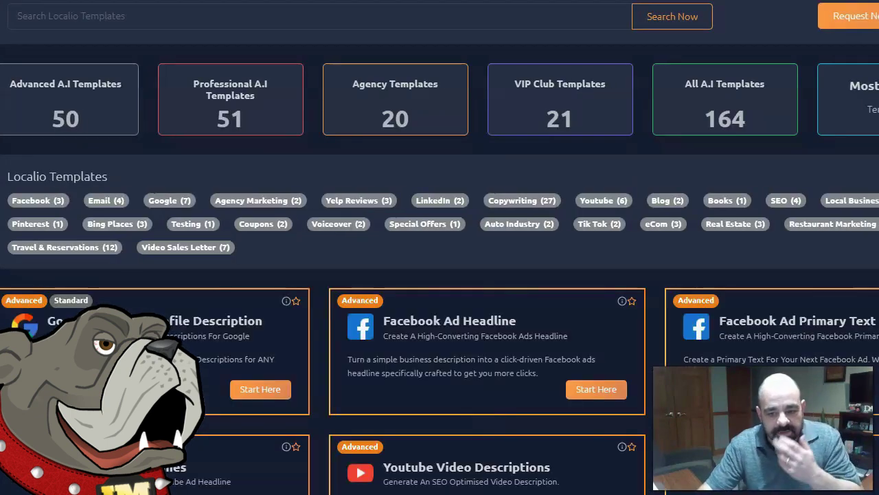
- Toggle the Special Offers filter off again, then open the YouTube Ads Short Description template from the grid
{"action": "left_click", "coordinate": [442, 234]}
{"action": "left_click", "coordinate": [437, 229]}
{"action": "scroll", "coordinate": [437, 230], "scroll_direction": "down", "scroll_amount": 5}
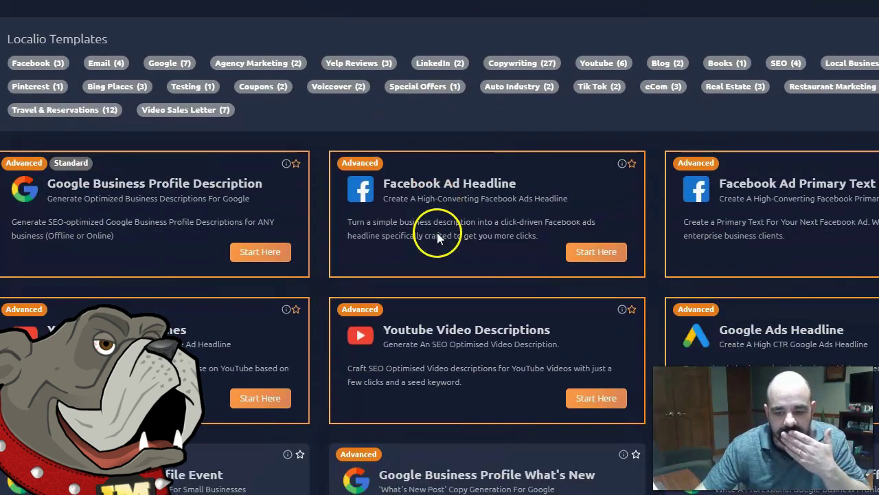
{"action": "scroll", "coordinate": [437, 233], "scroll_direction": "up", "scroll_amount": 4}
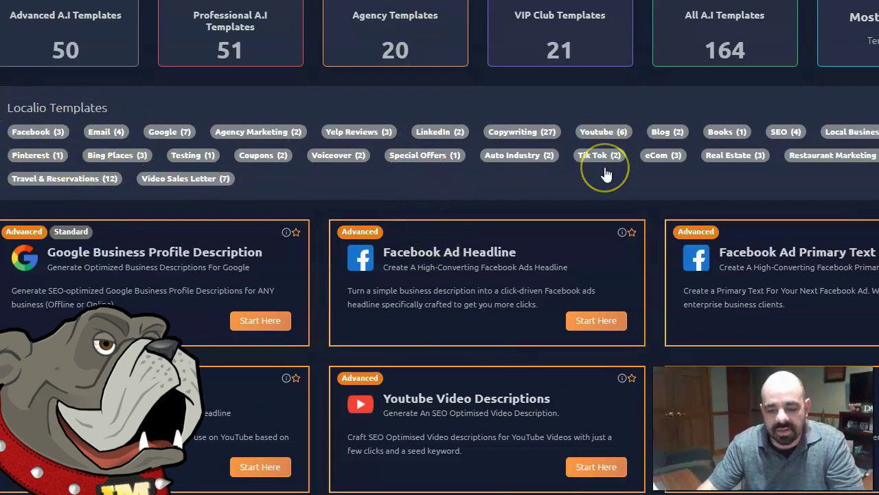
{"action": "scroll", "coordinate": [598, 175], "scroll_direction": "down", "scroll_amount": 3}
{"action": "scroll", "coordinate": [599, 175], "scroll_direction": "up", "scroll_amount": 3}
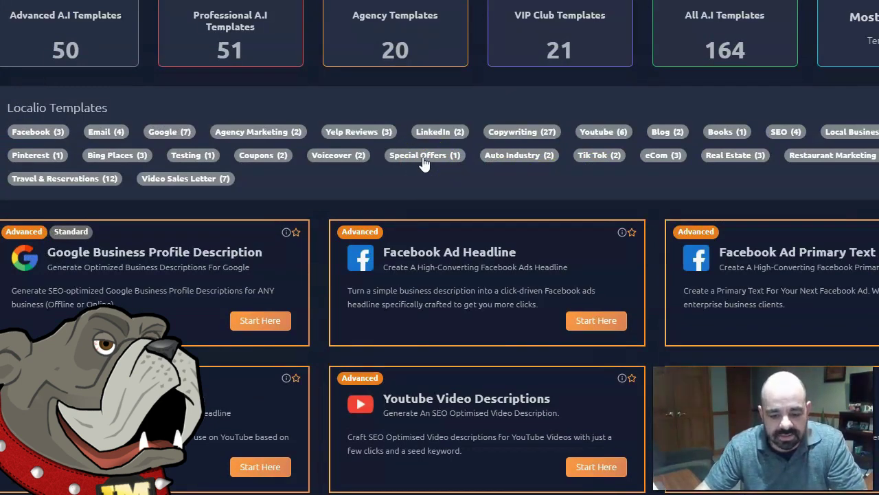
{"action": "scroll", "coordinate": [722, 281], "scroll_direction": "down", "scroll_amount": 5}
{"action": "scroll", "coordinate": [722, 281], "scroll_direction": "down", "scroll_amount": 2}
{"action": "scroll", "coordinate": [721, 280], "scroll_direction": "down", "scroll_amount": 2}
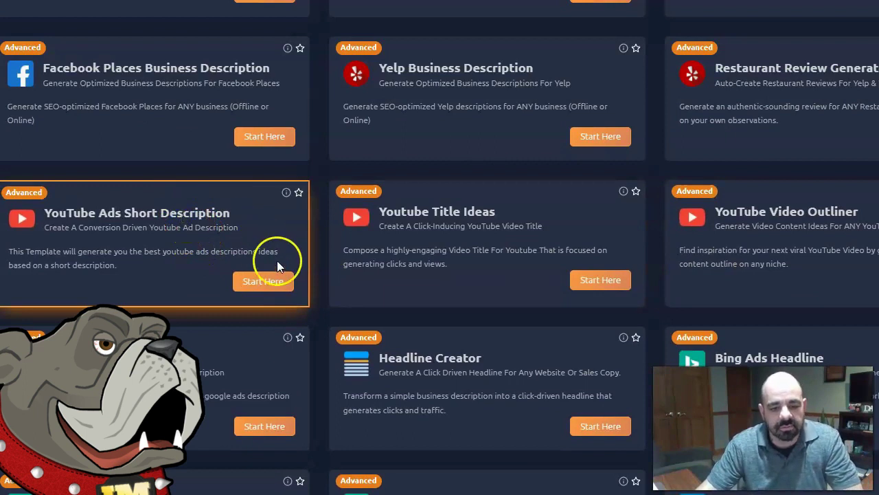
{"action": "left_click", "coordinate": [270, 280]}
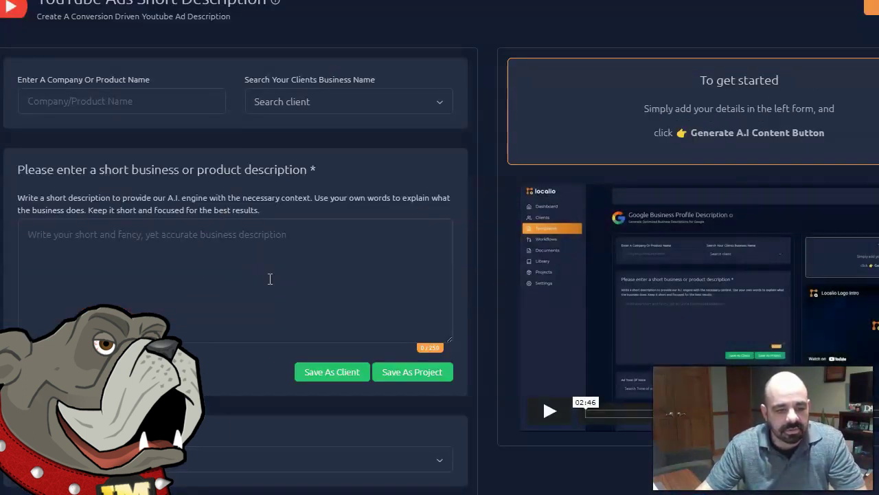
- Fill in Blue Harp as the company name and paste its candle-and-soap business description
{"action": "left_click", "coordinate": [82, 110]}
{"action": "left_click", "coordinate": [57, 134]}
{"action": "left_click", "coordinate": [155, 261]}
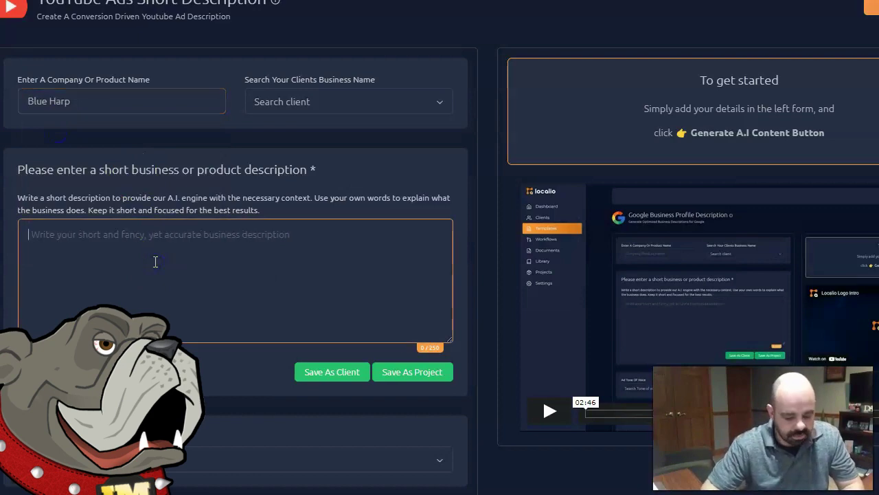
{"action": "key", "text": "ctrl+v"}
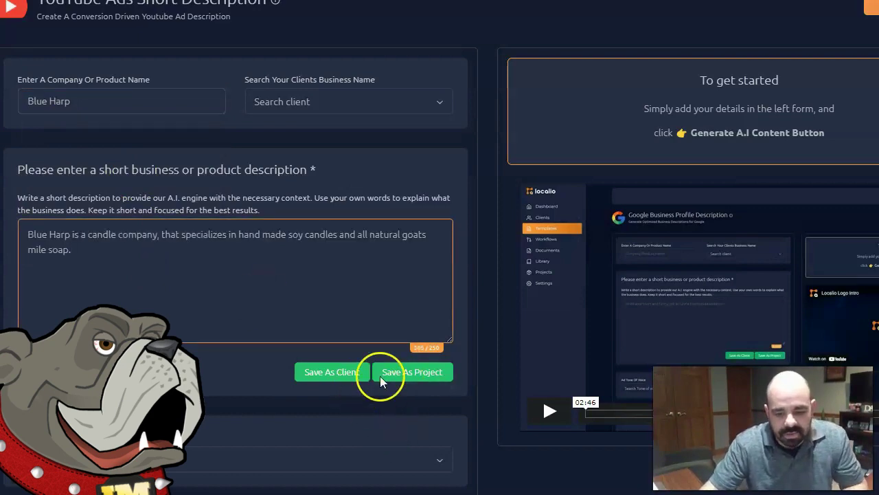
- Generate the A.I. YouTube ad short descriptions and review the three results
{"action": "scroll", "coordinate": [453, 406], "scroll_direction": "down", "scroll_amount": 3}
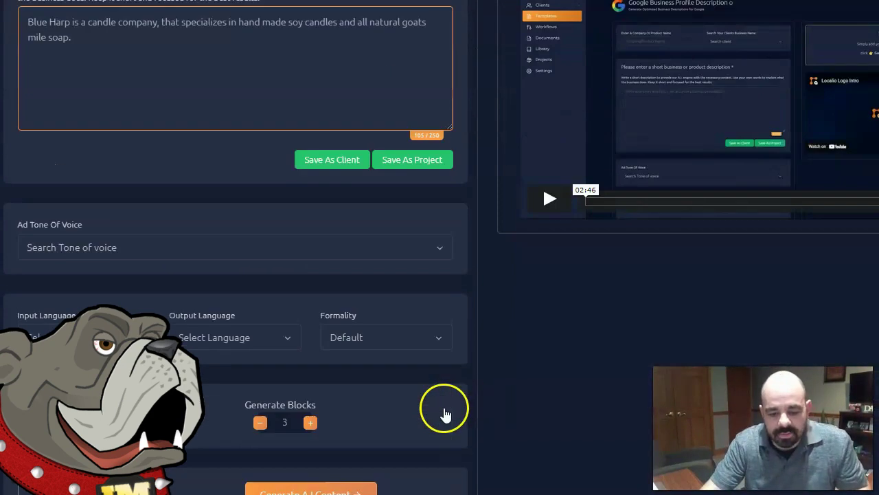
{"action": "left_click", "coordinate": [318, 490]}
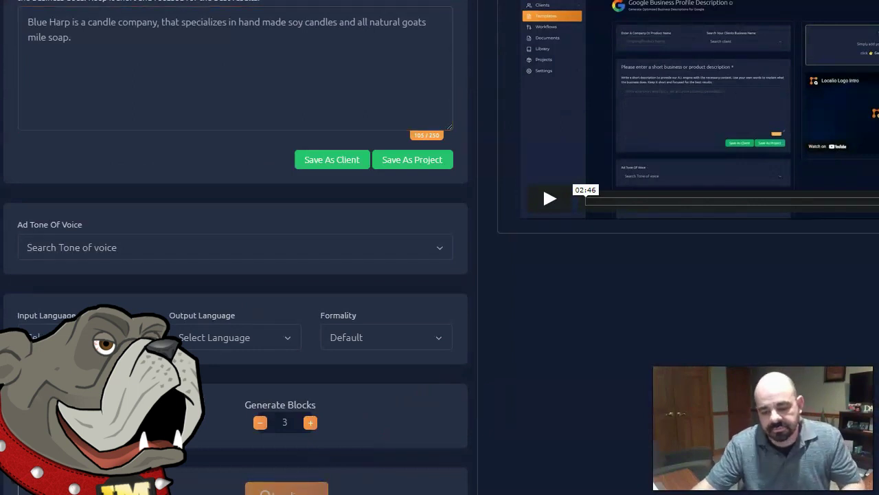
{"action": "scroll", "coordinate": [632, 314], "scroll_direction": "up", "scroll_amount": 1}
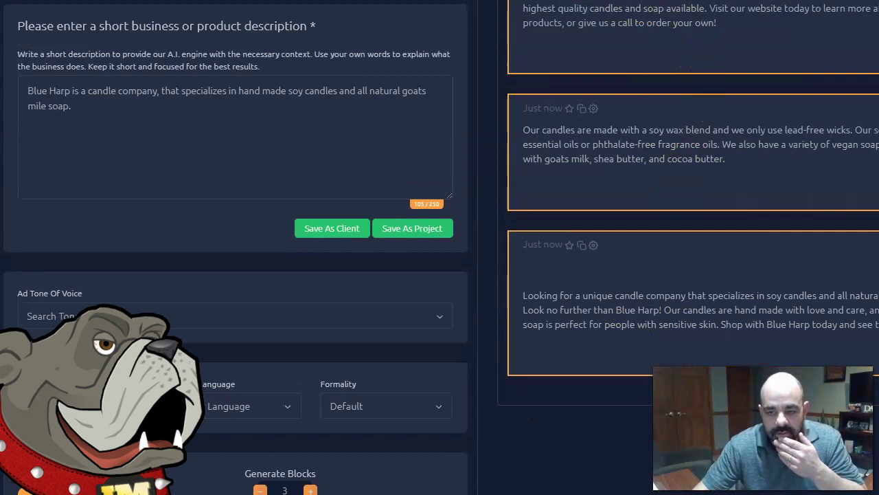
{"action": "left_click", "coordinate": [588, 146]}
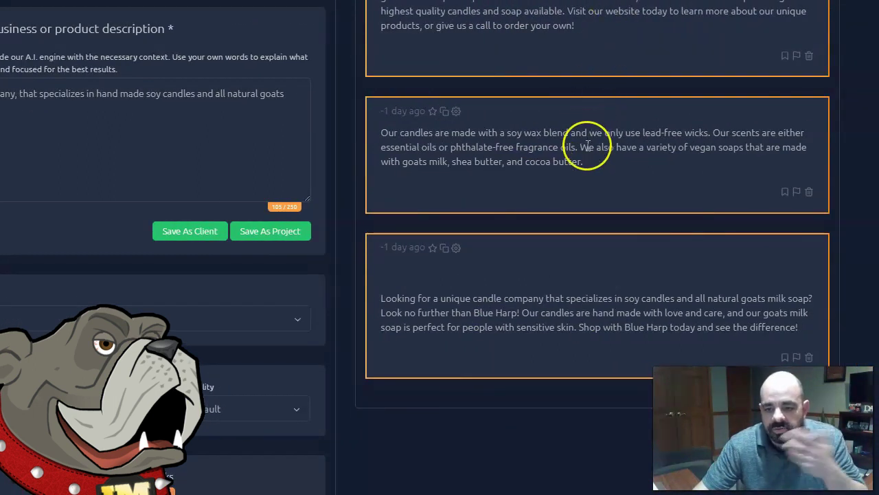
{"action": "left_click", "coordinate": [685, 149]}
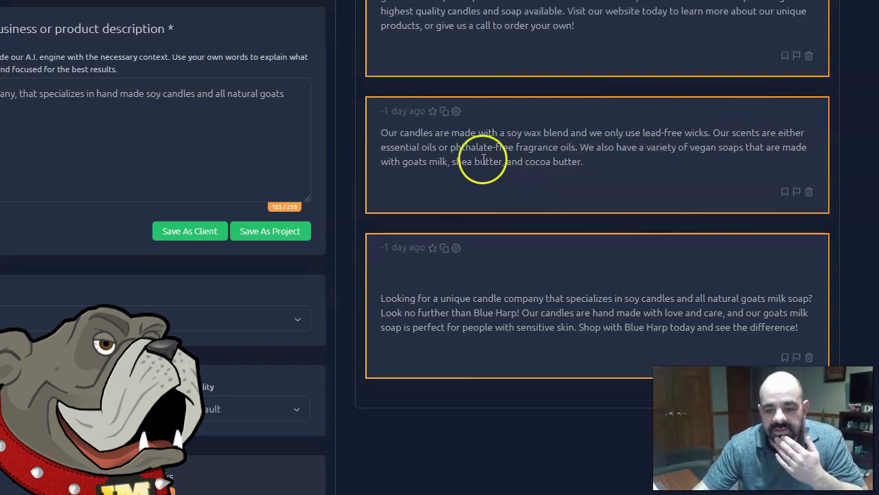